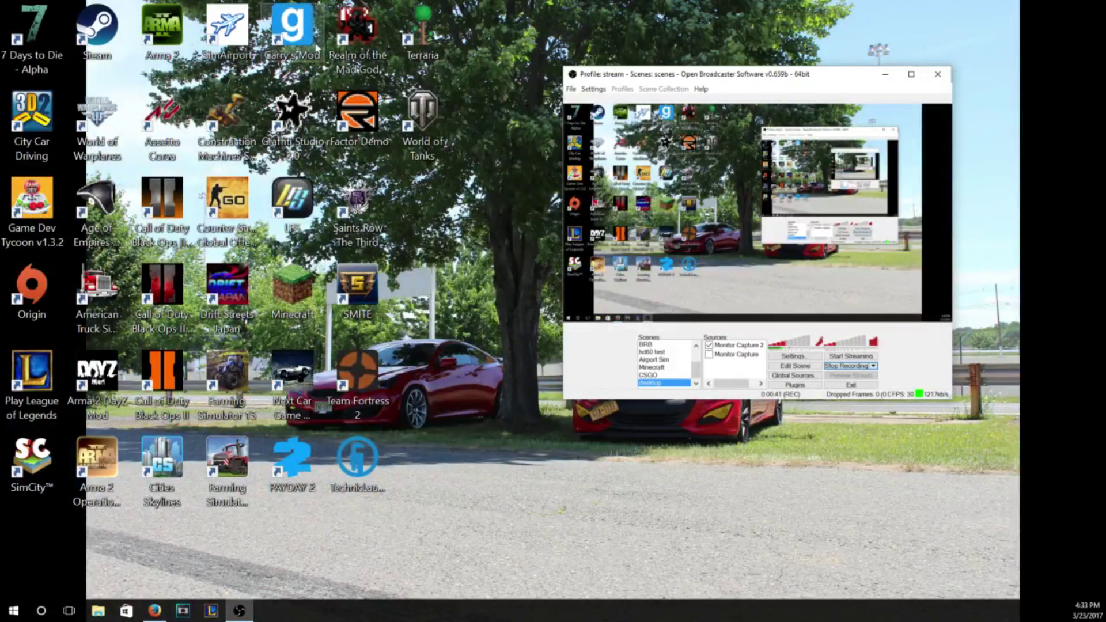
# Step: Launch SimAirport from the desktop, then tick Monitor Capture in the OBS Sources list
pyautogui.click(243, 25)
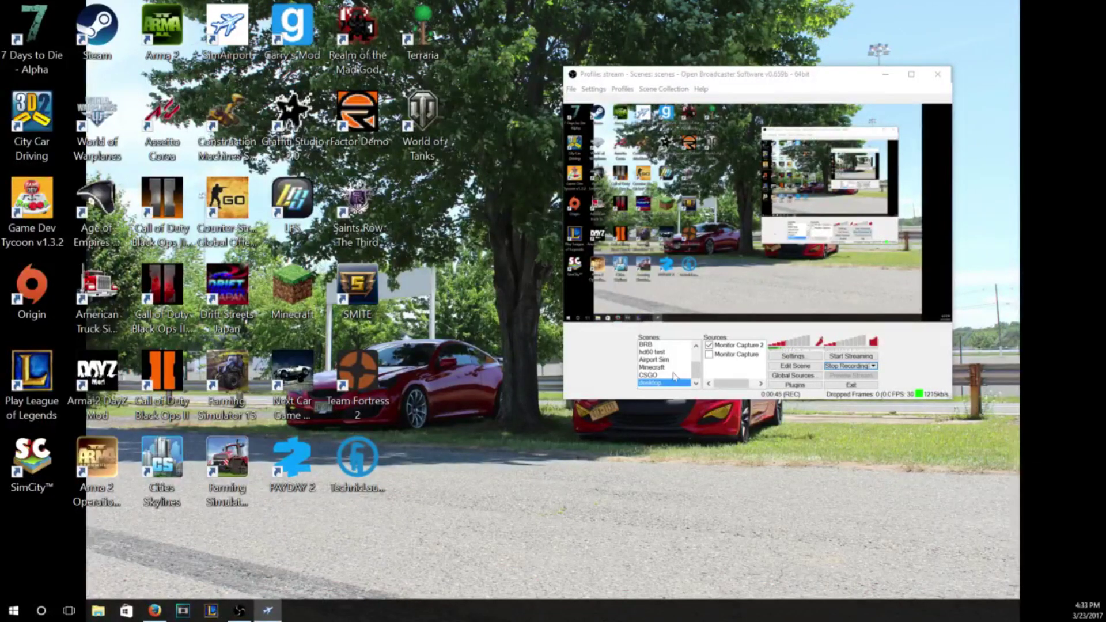
pyautogui.click(710, 356)
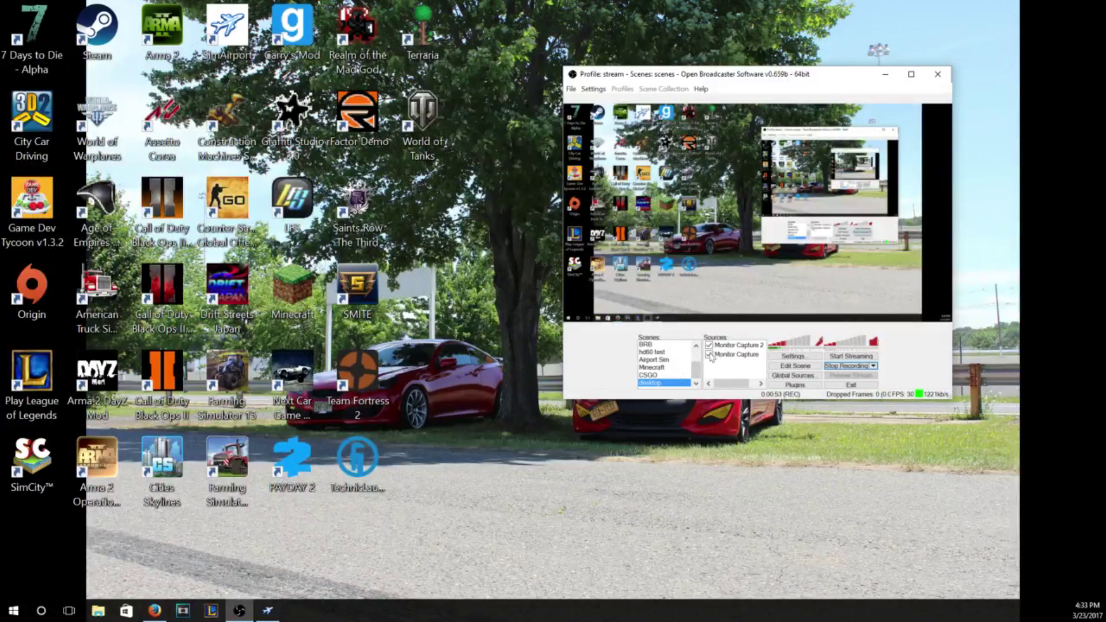
pyautogui.click(710, 355)
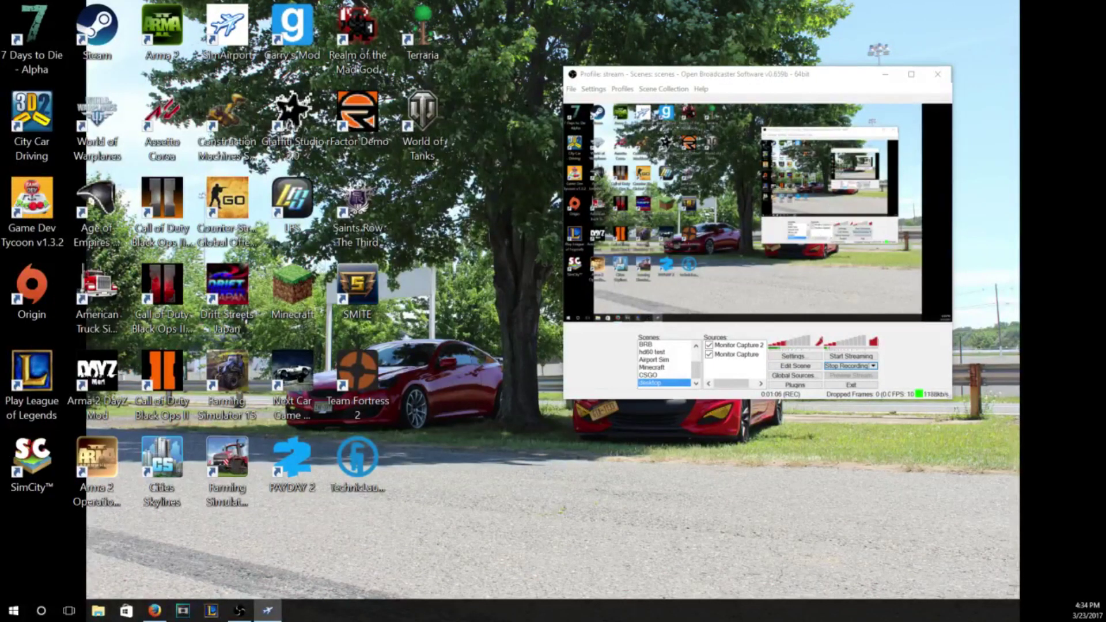
# Step: Disable Monitor Capture again and make BRB the active scene
pyautogui.click(710, 355)
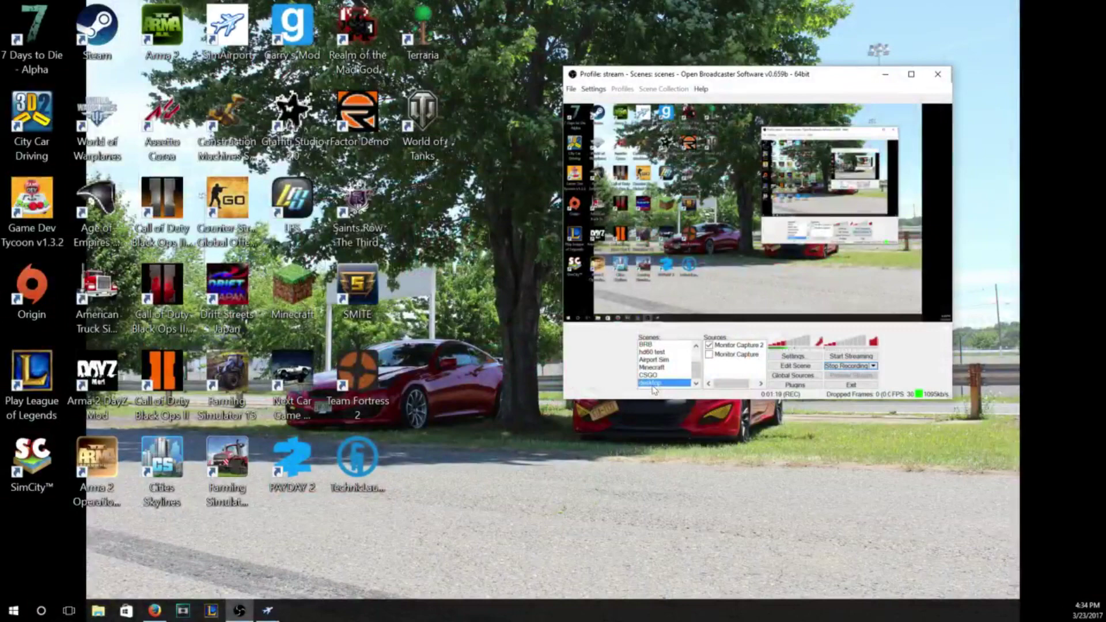
pyautogui.click(667, 344)
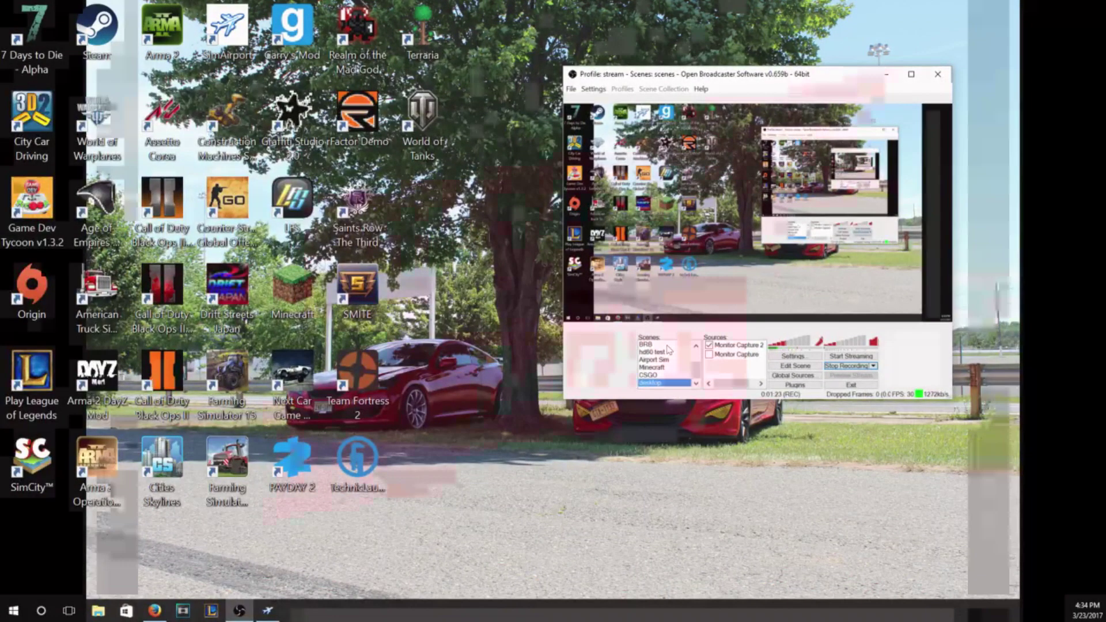